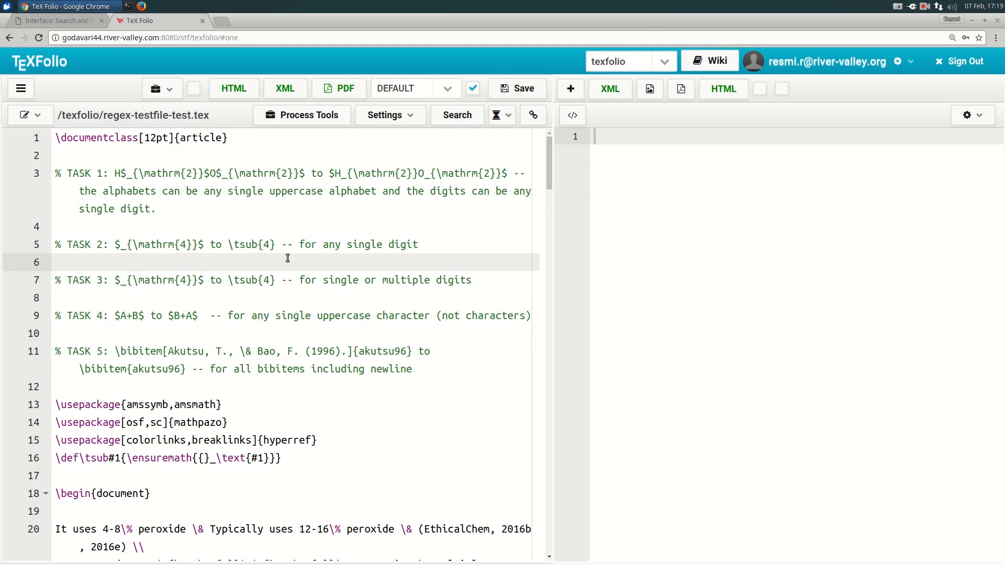
Step: Open Search / Replace with Task 2's $_{\mathrm{4}}$ expression and replace the 4 in the search pattern with (\d)
left_click_drag(115, 244, 205, 243)
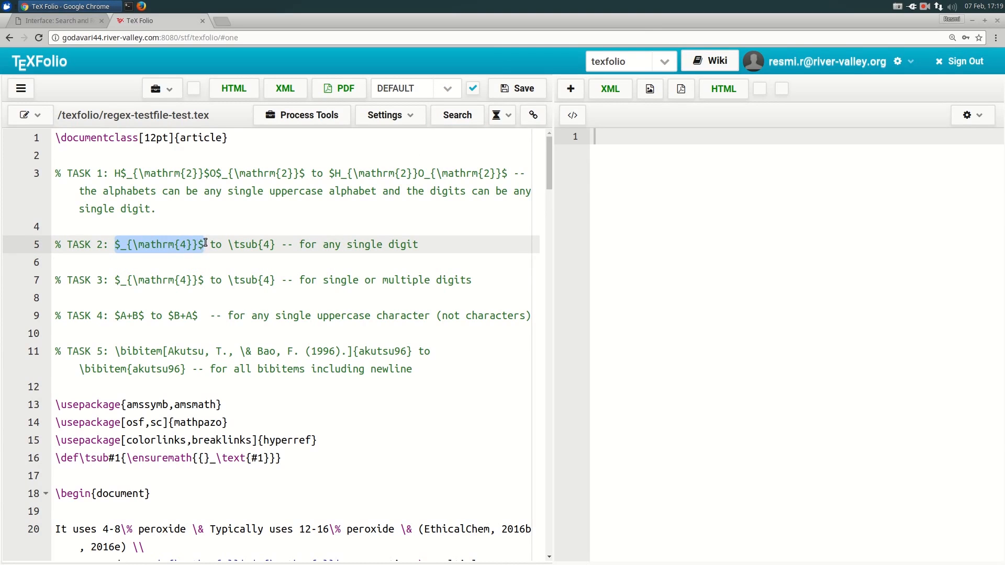
left_click(453, 115)
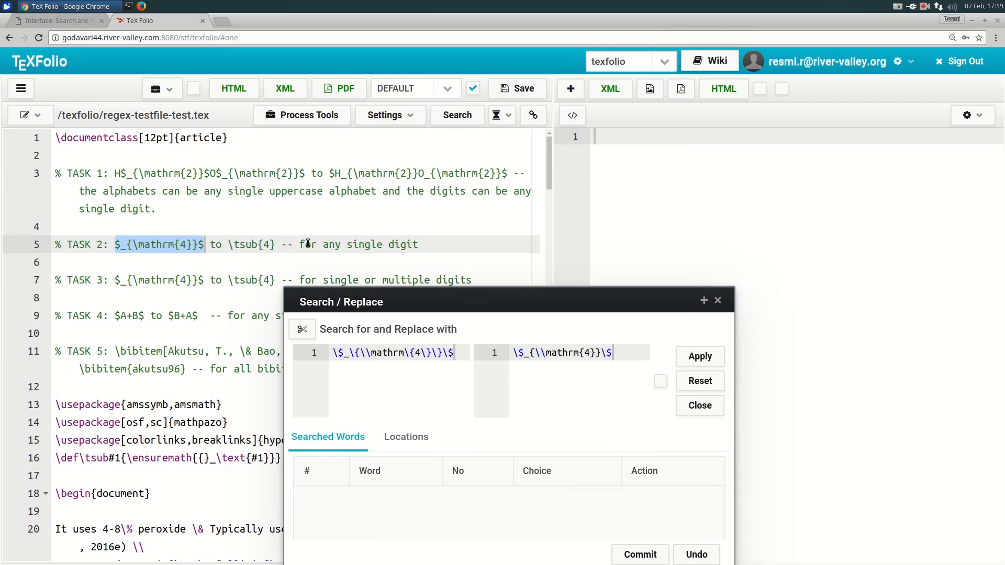
left_click_drag(300, 243, 431, 243)
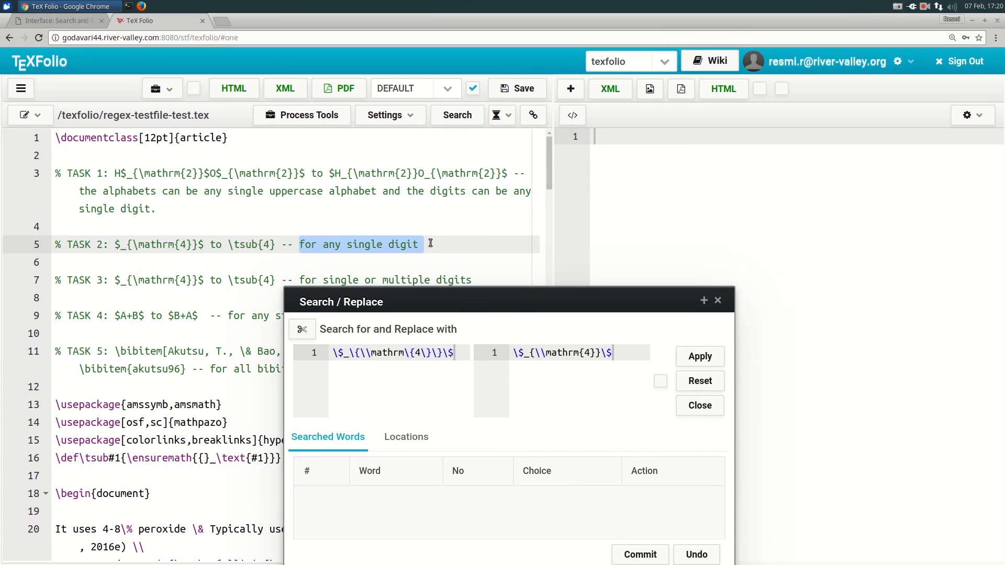
left_click(415, 373)
left_click(417, 352)
key("Delete")
type("()")
key("Left")
type("\\d")
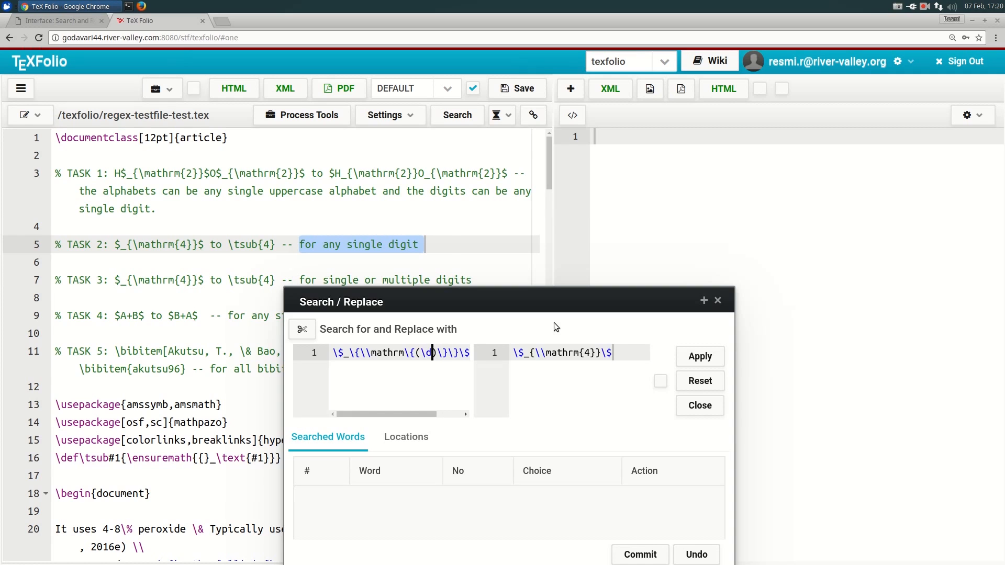
Step: Change the replacement expression to \\tsub{$1} and apply the search to the document
left_click(452, 244)
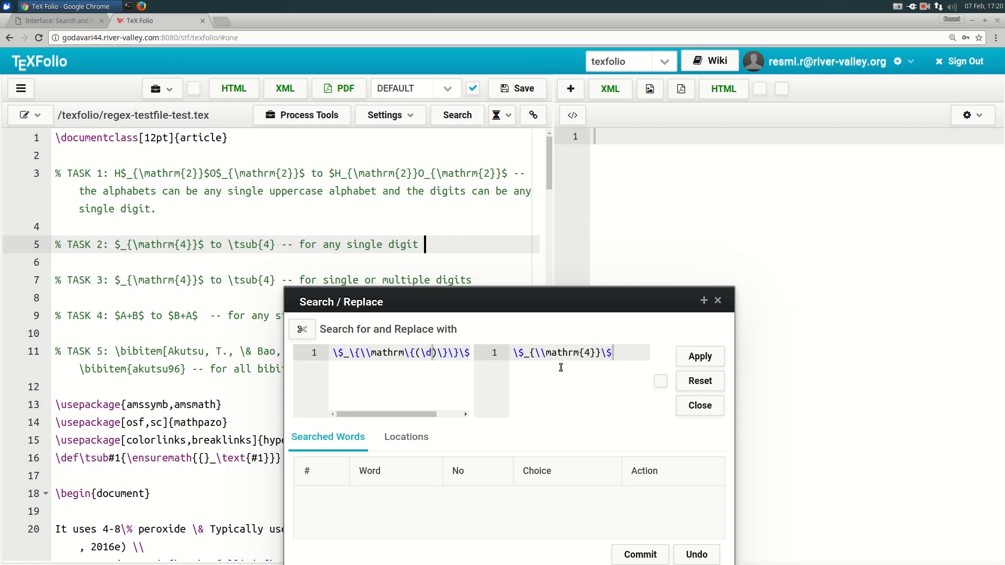
left_click(246, 246)
double_click(244, 245)
left_click(563, 353)
left_click(536, 353)
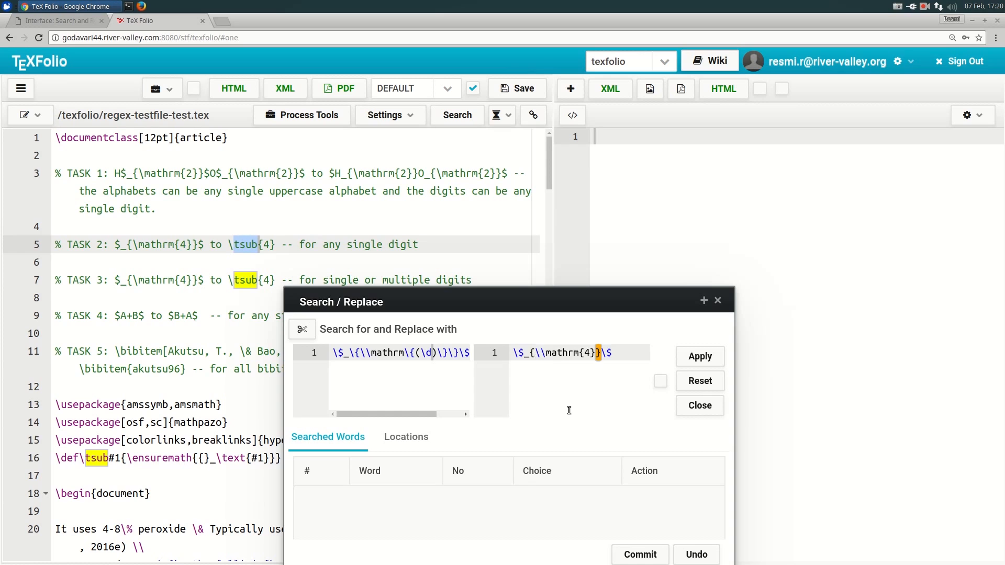
key("BackSpace")
key("BackSpace")
key("BackSpace")
key("Delete")
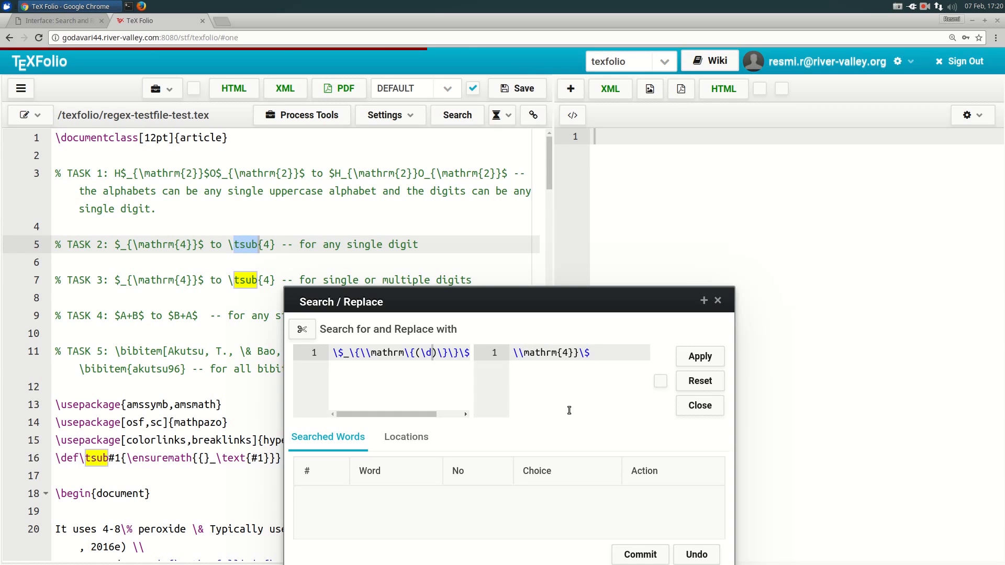
type("\\")
key("Delete")
key("Delete")
key("Delete")
key("Delete")
key("Delete")
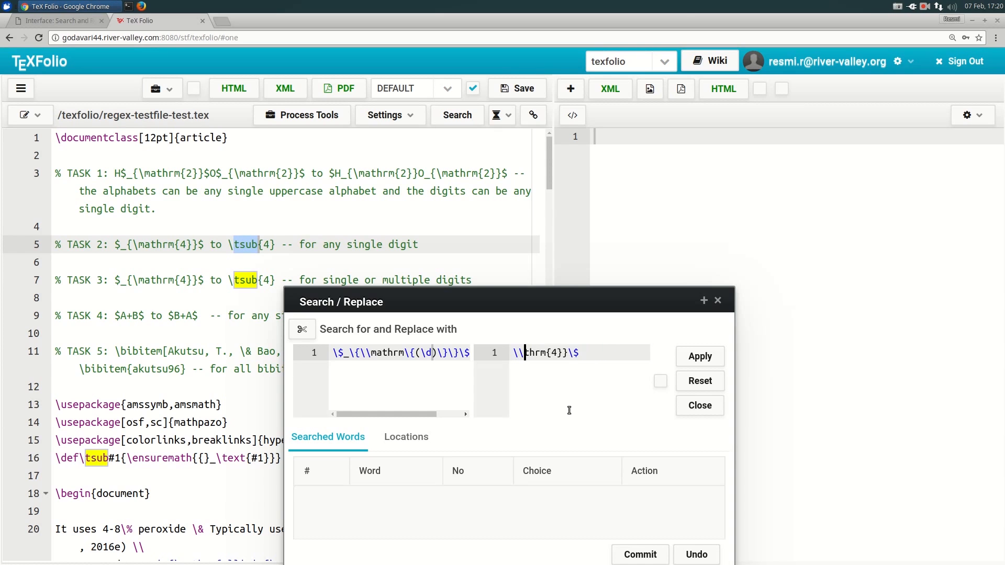
key("Delete")
key("Delete")
type("tsub{")
key("Right")
key("Delete")
key("Delete")
key("Delete")
key("Left")
key("BackSpace")
type("$1")
left_click(692, 363)
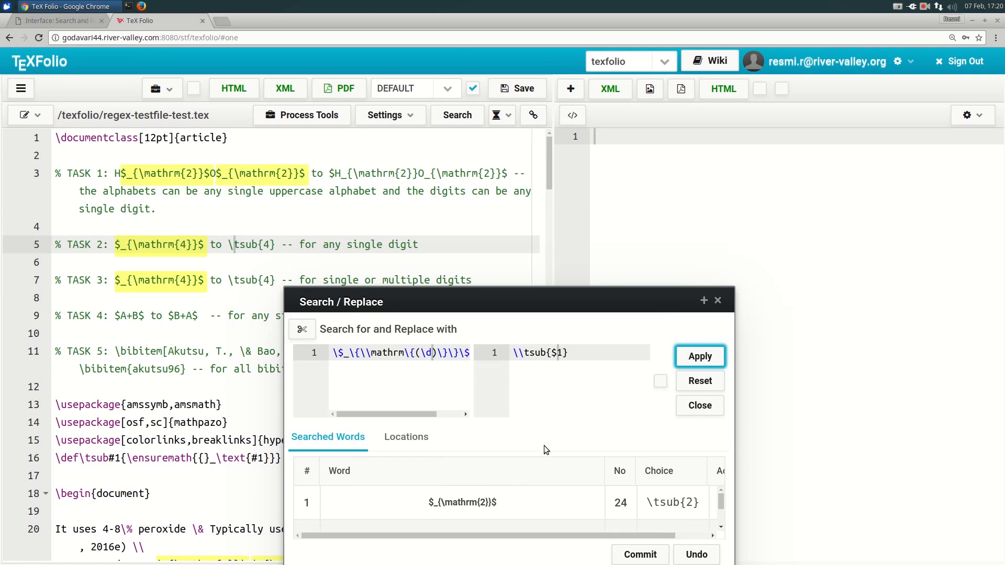
Step: Enlarge and reposition the Search / Replace window to review the matched words while keeping the task comments readable
scroll(555, 293, "down", 1)
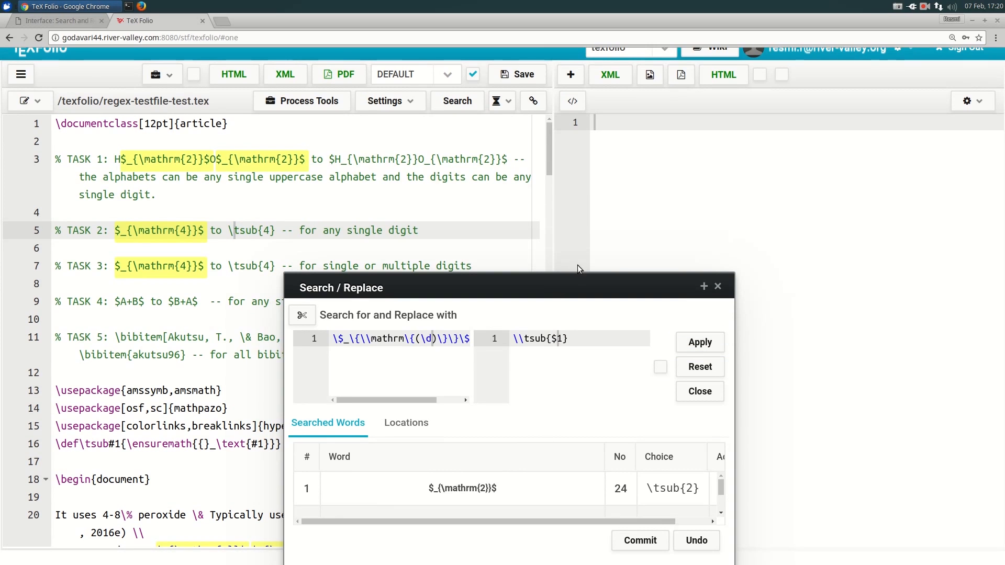
left_click_drag(558, 283, 652, 137)
scroll(607, 260, "up", 1)
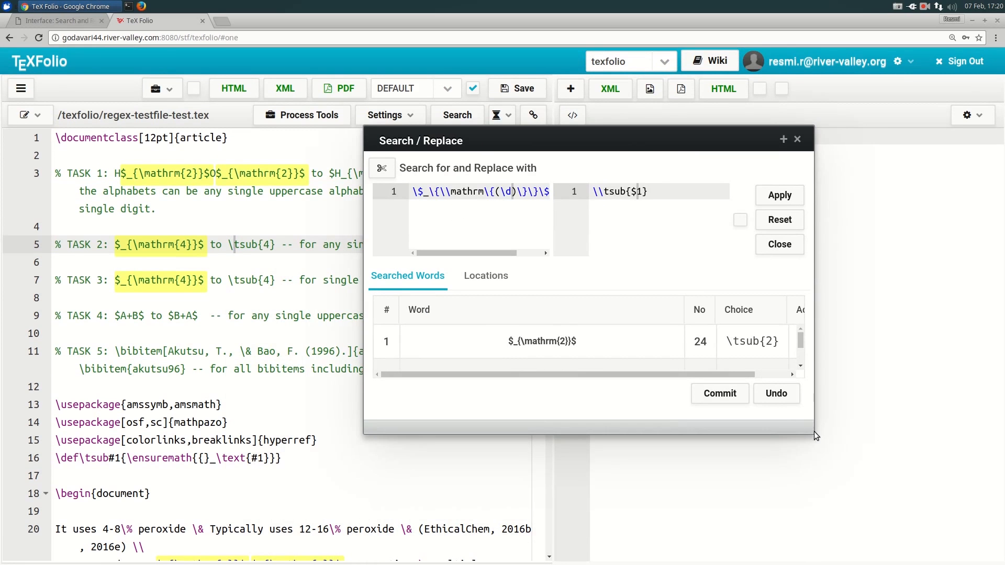
left_click_drag(806, 430, 892, 511)
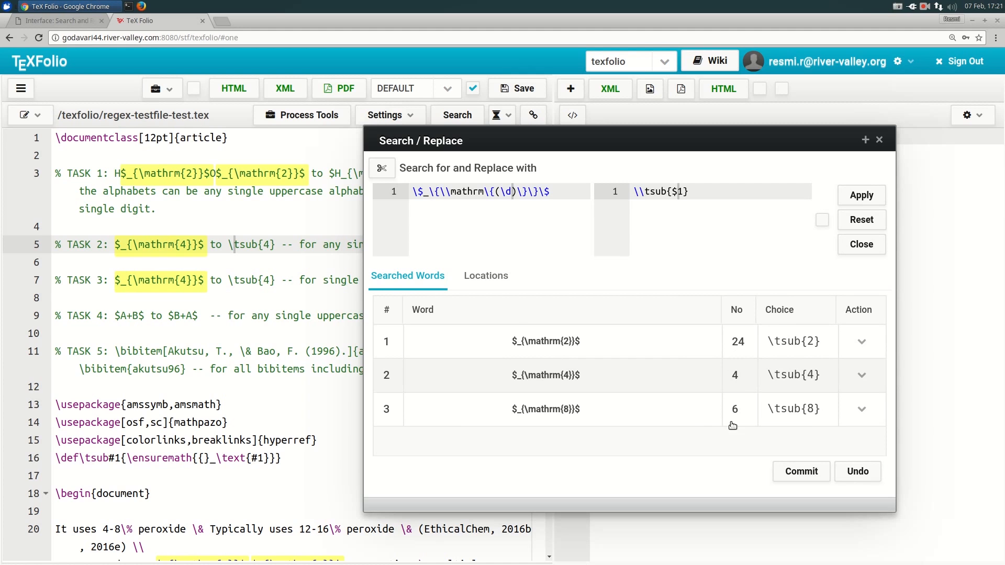
left_click_drag(597, 144, 662, 421)
left_click_drag(609, 360, 524, 314)
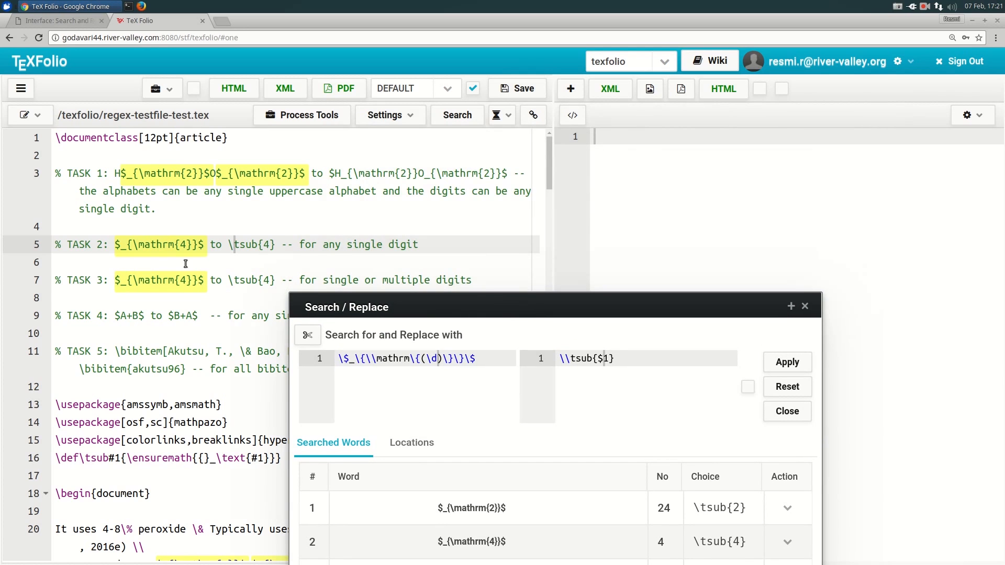
Step: Extend the digit group in the search pattern to (\d+) for Task 3's single or multiple digits and reapply the search
left_click_drag(111, 280, 312, 280)
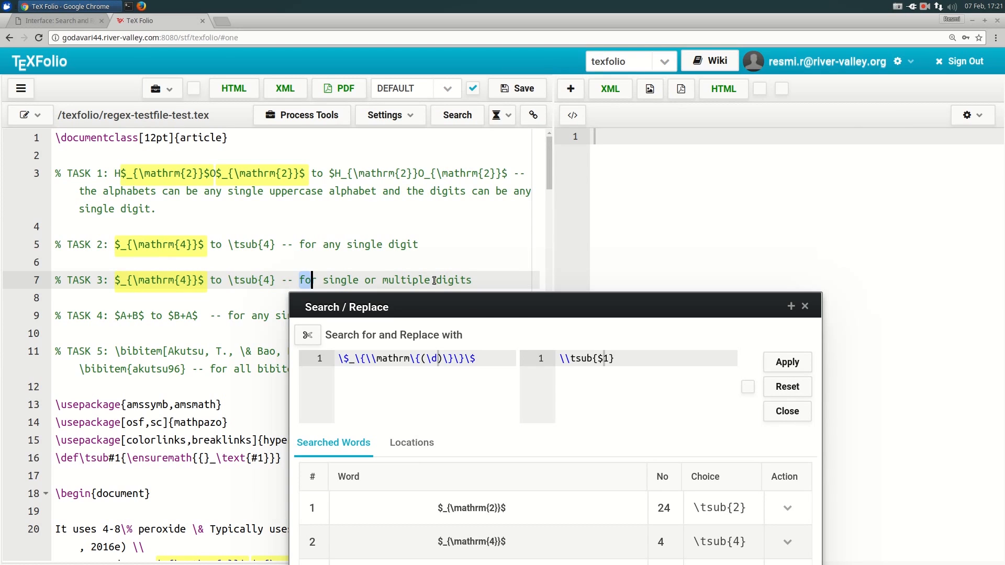
left_click(502, 280, "shift")
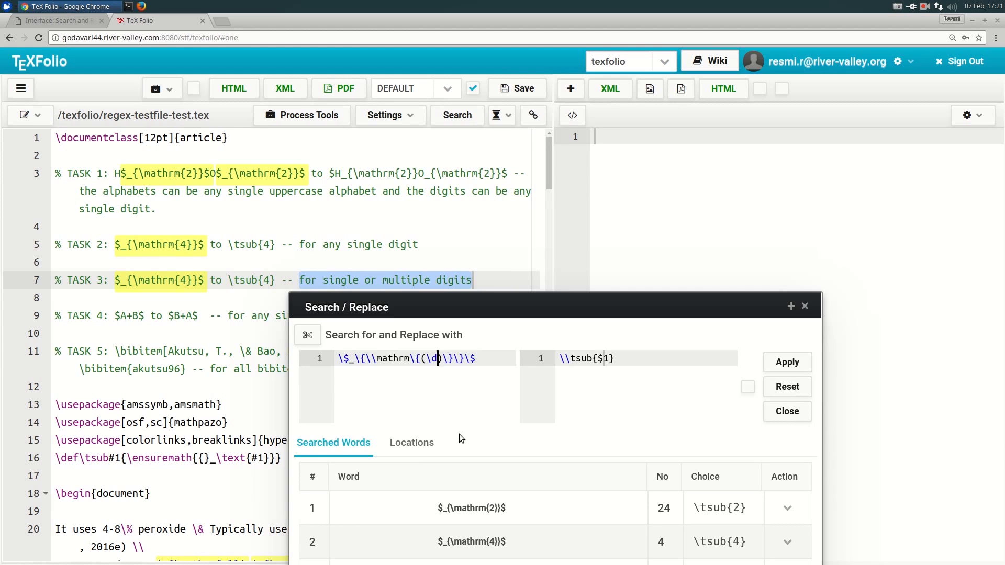
type("+")
left_click(799, 365)
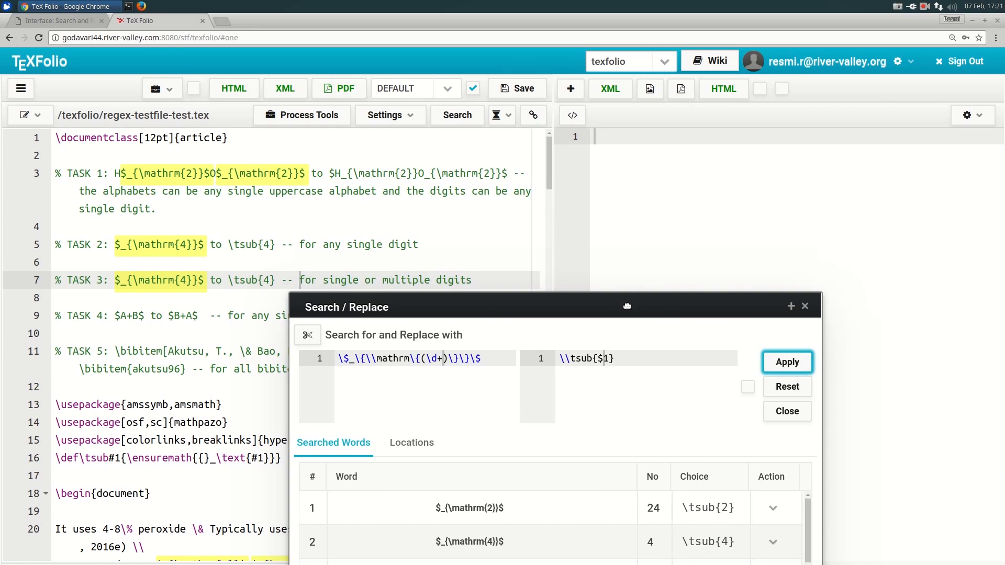
Step: Check the list of matched subscripts, commit the \tsub replacements, and review them up to the start of the document
scroll(629, 303, "down", 2)
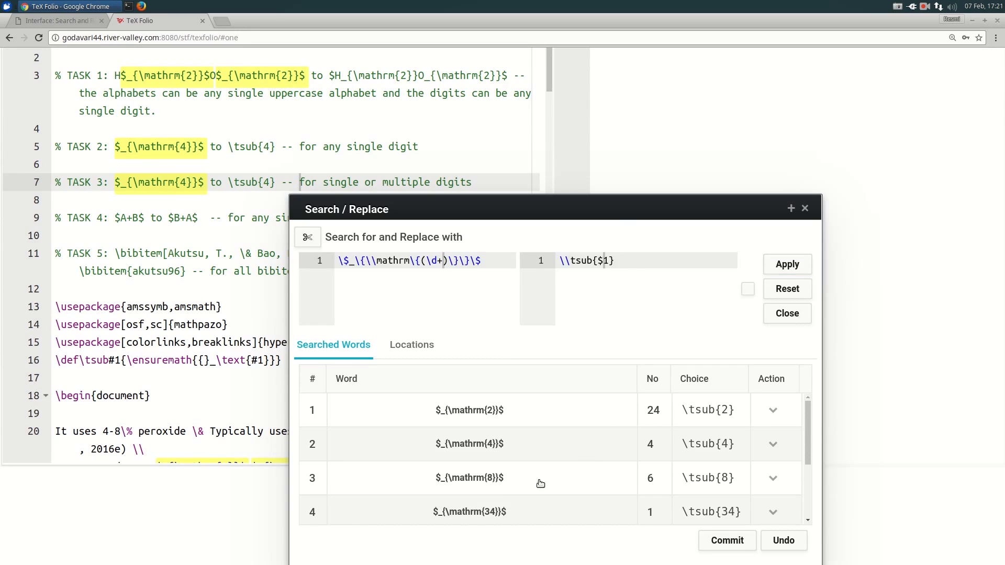
scroll(492, 502, "down", 2)
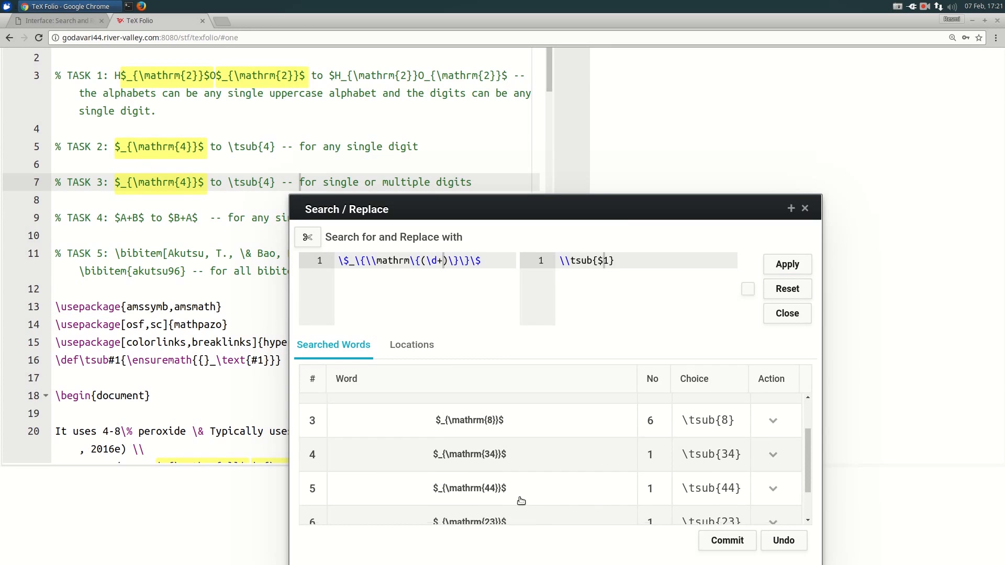
scroll(497, 500, "down", 1)
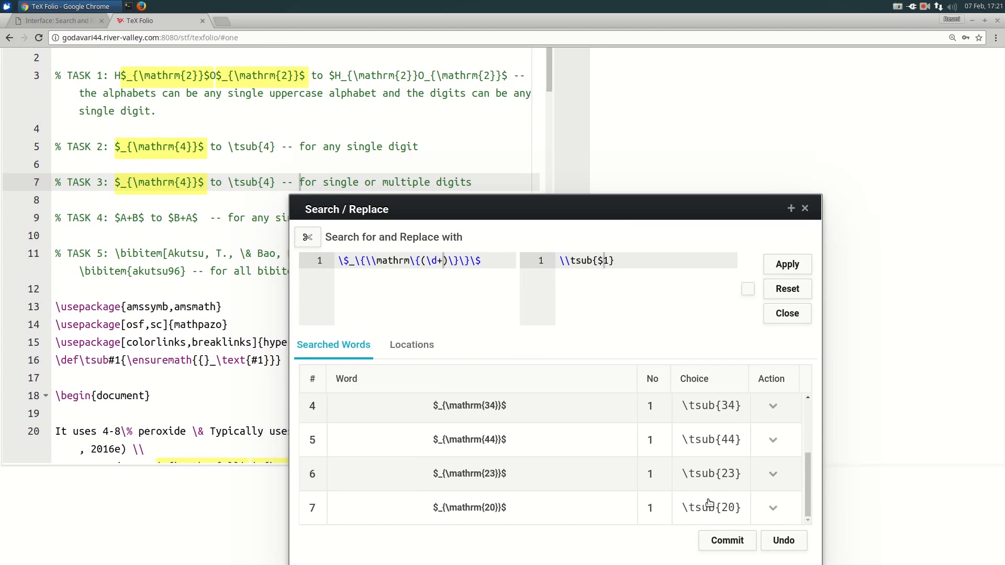
left_click(727, 541)
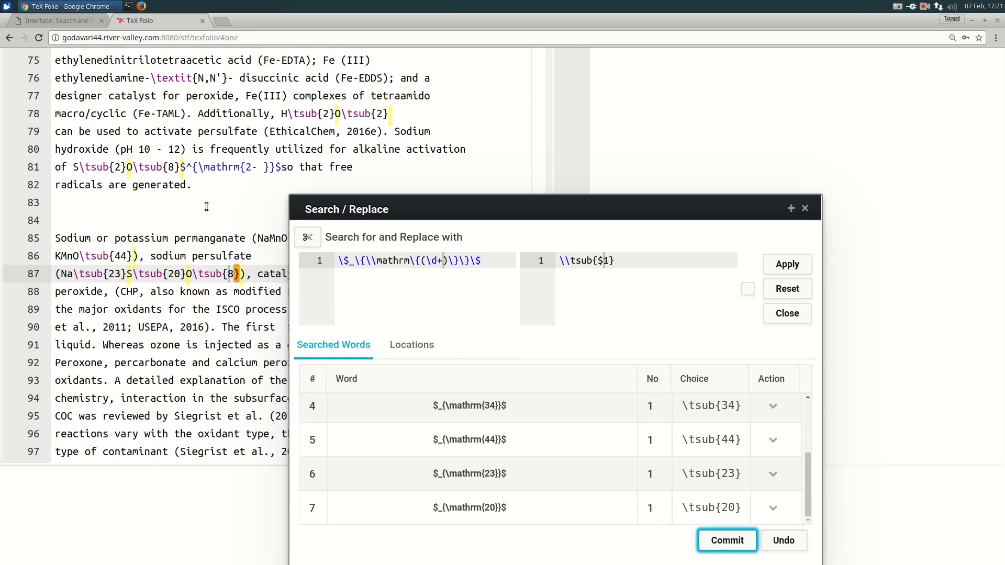
left_click(207, 207)
scroll(207, 207, "up", 5)
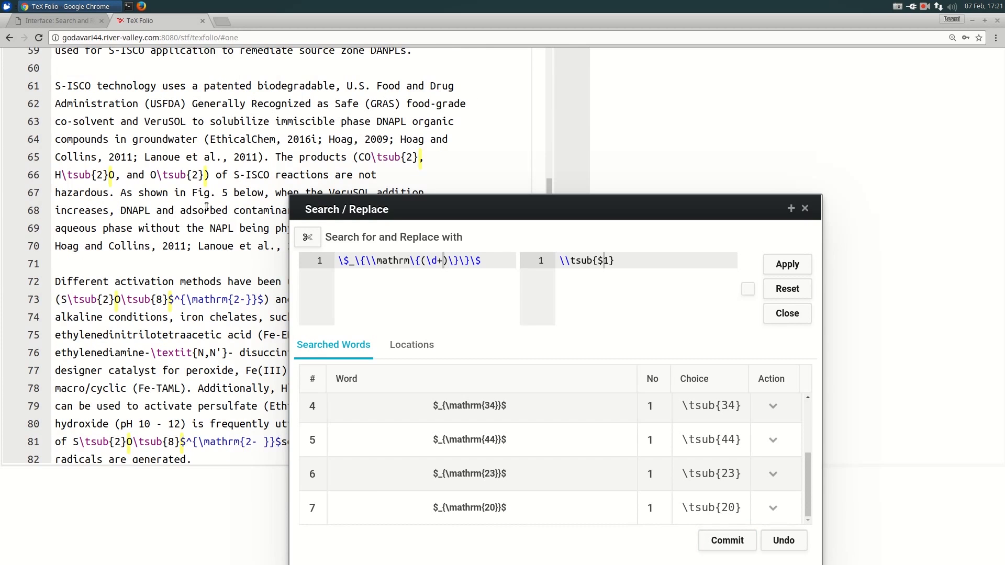
scroll(186, 168, "up", 15)
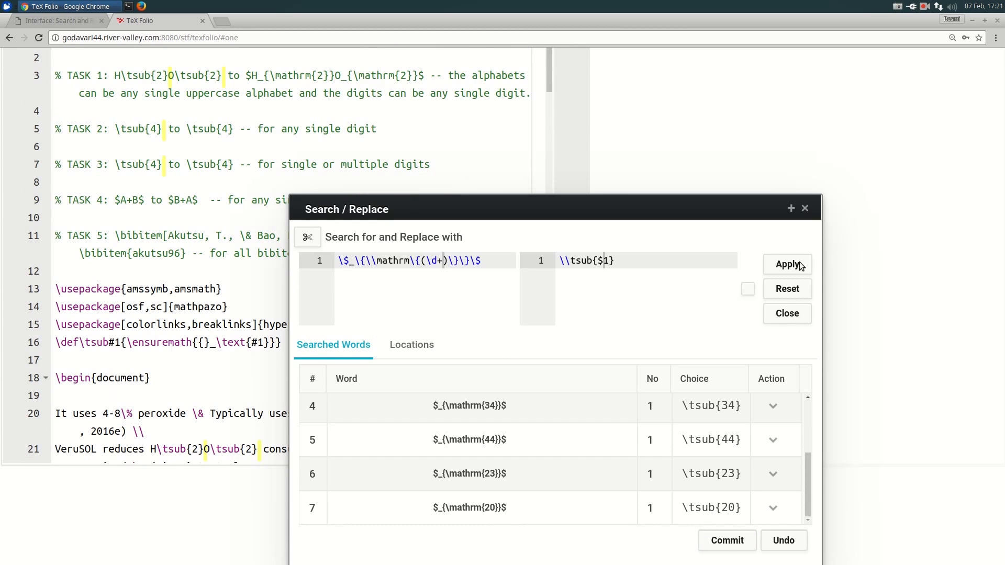
Step: Reset the search and load Task 4's $A+B$ expression into both the search and replacement fields
left_click(797, 289)
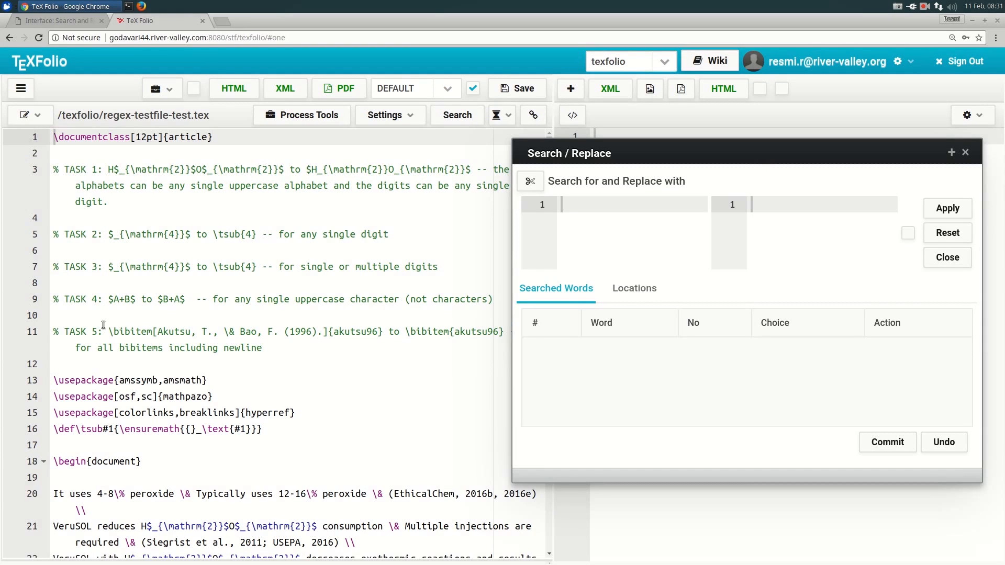
left_click_drag(110, 299, 186, 298)
left_click(146, 316)
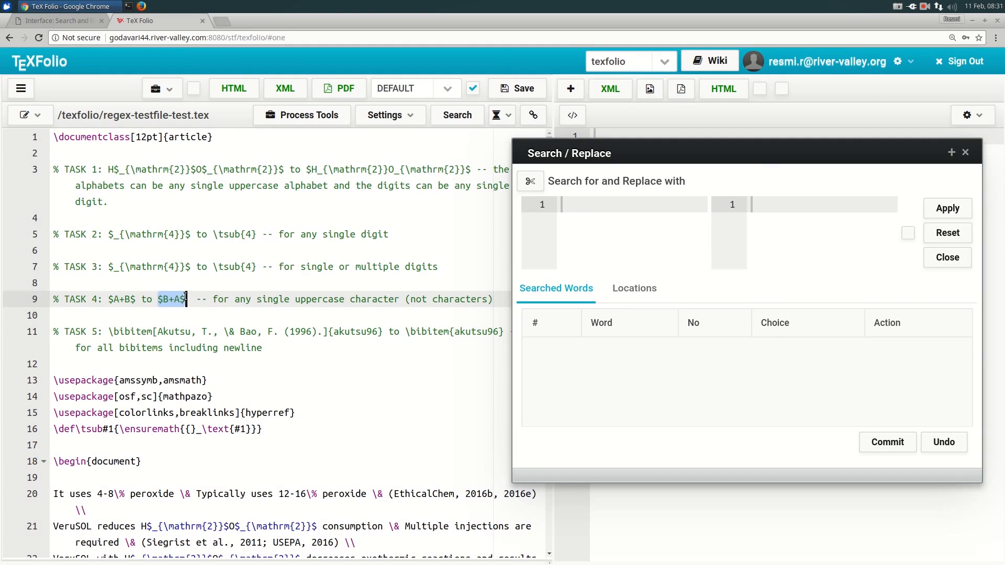
left_click(197, 314)
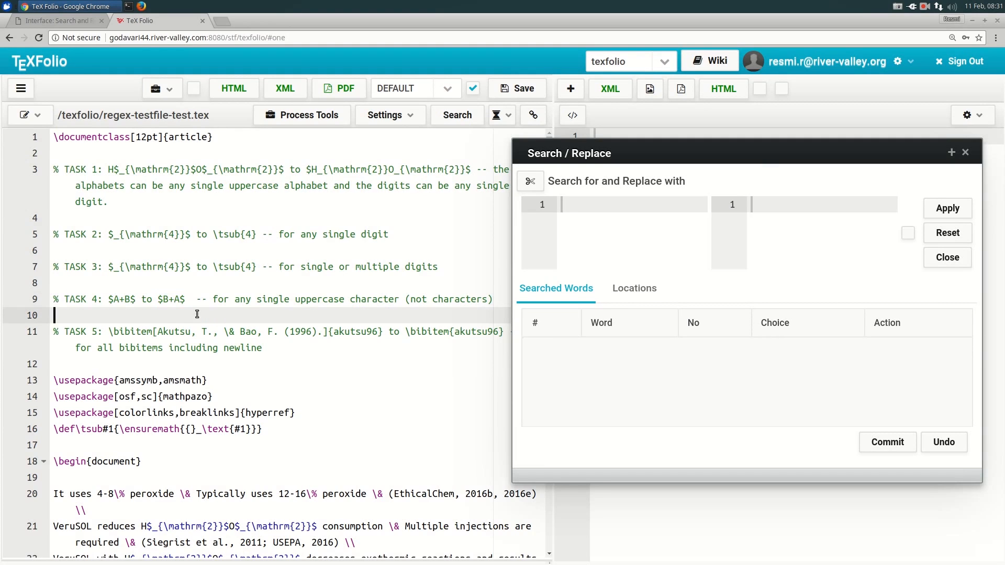
left_click_drag(108, 299, 138, 299)
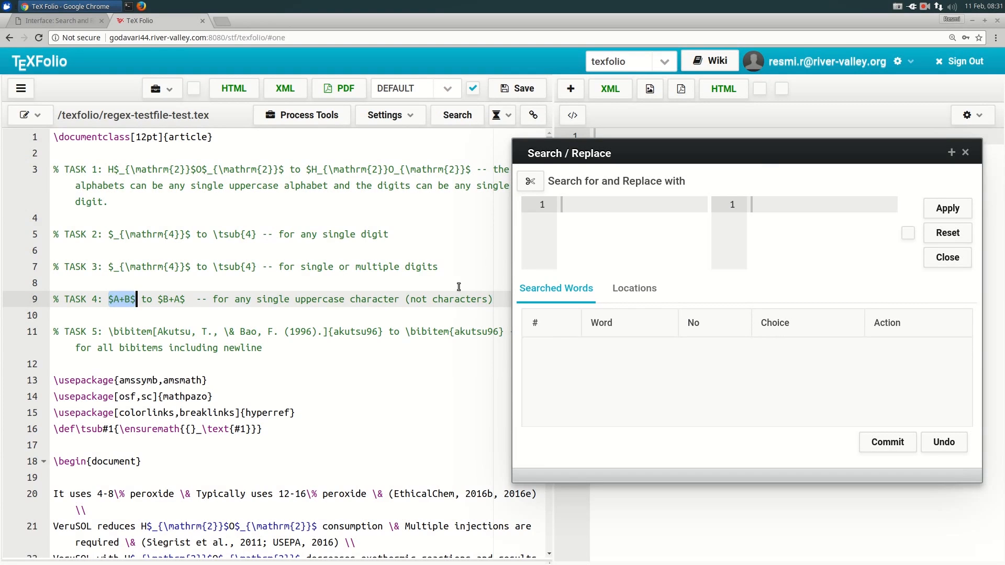
left_click(537, 186)
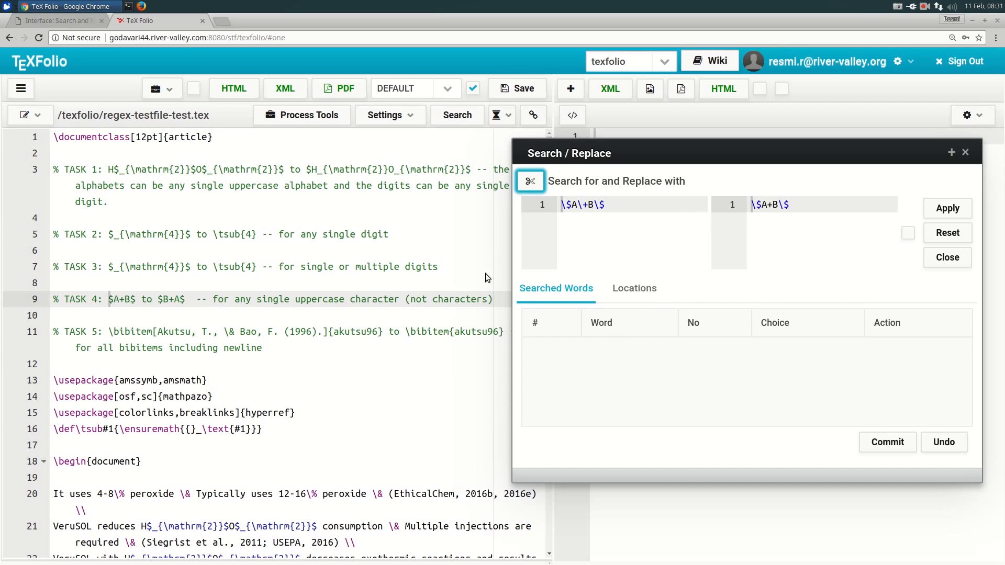
Step: Replace the A in the search pattern with the capture group ([A-Z]) to match any single uppercase character
left_click_drag(214, 299, 407, 300)
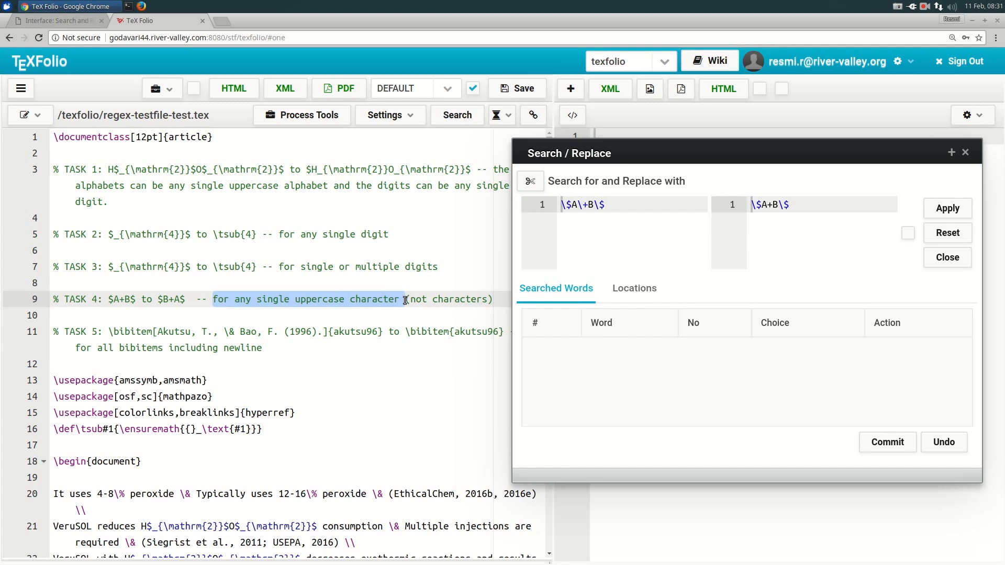
left_click(419, 315)
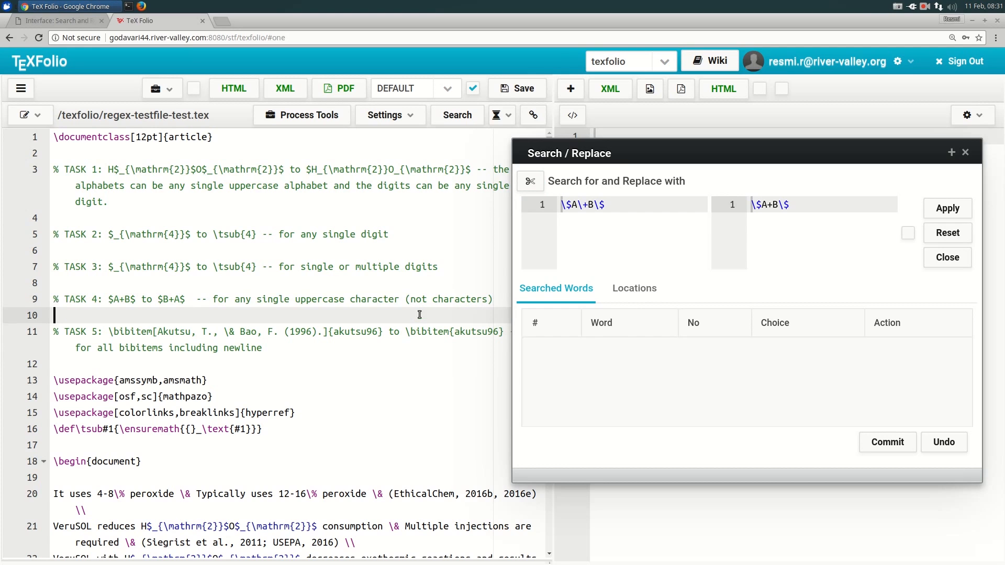
left_click(574, 205)
type("([")
key("Right")
type("-")
type("Z]")
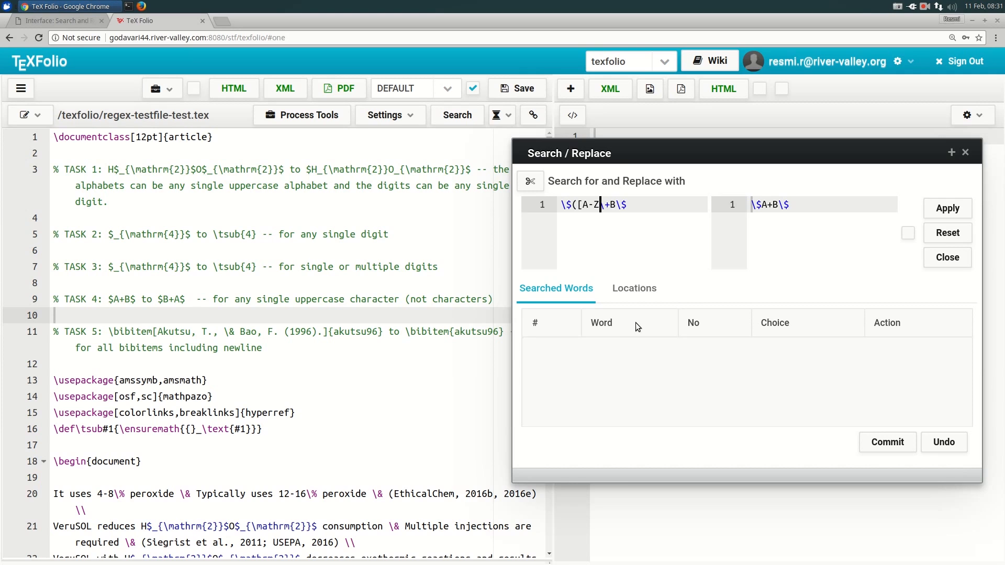
type(")")
Step: Reuse the ([A-Z]) group in place of B, making the search pattern \$([A-Z])\+([A-Z])\$
left_click(577, 204)
left_click_drag(590, 205, 611, 206)
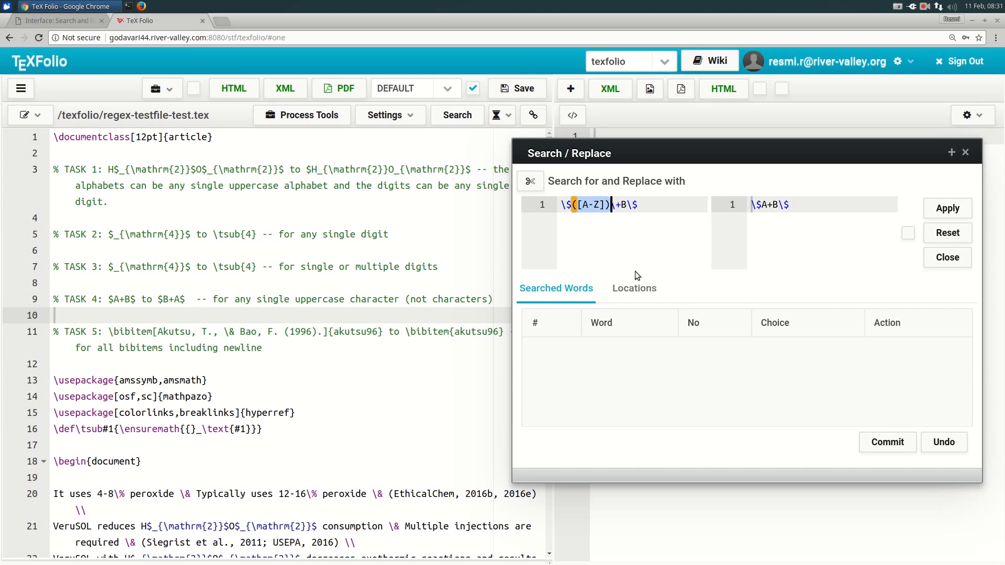
key("Right")
key("Right")
key("Right")
key("Delete")
type("([A-Z])")
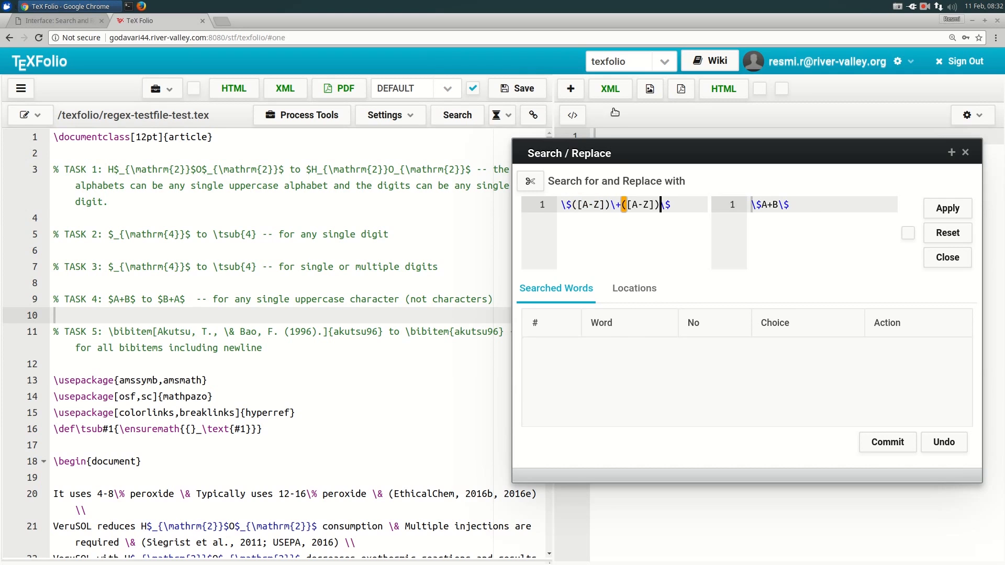
Step: Set the replacement expression to \$$2+$1\$ so the two characters swap, and apply the search
left_click(757, 220)
left_click(773, 224)
key("BackSpace")
type("$2")
key("Delete")
type("$1")
left_click(950, 209)
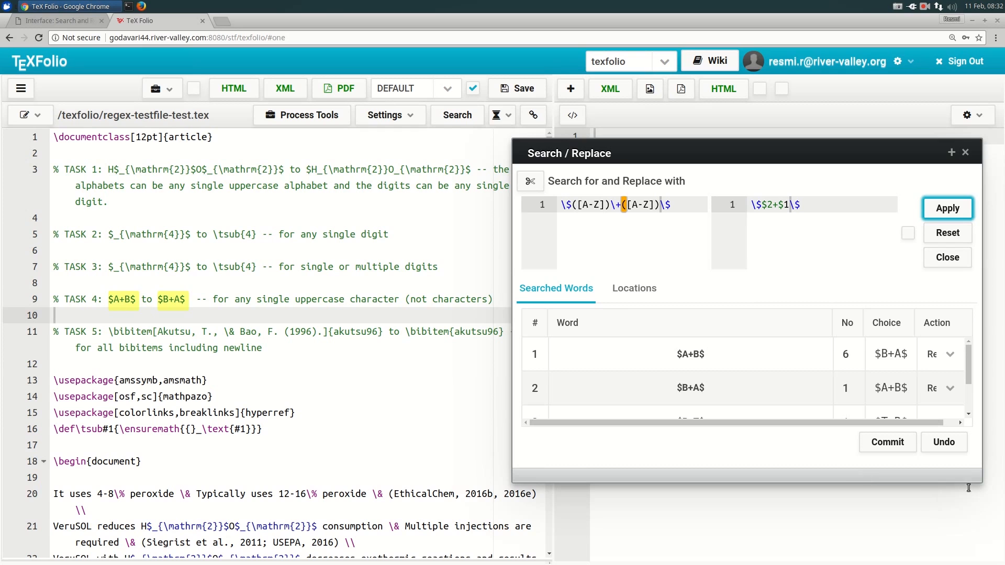
Step: Enlarge the window to check the matched expressions, commit the swaps, and review them in the document
left_click_drag(991, 533, 995, 534)
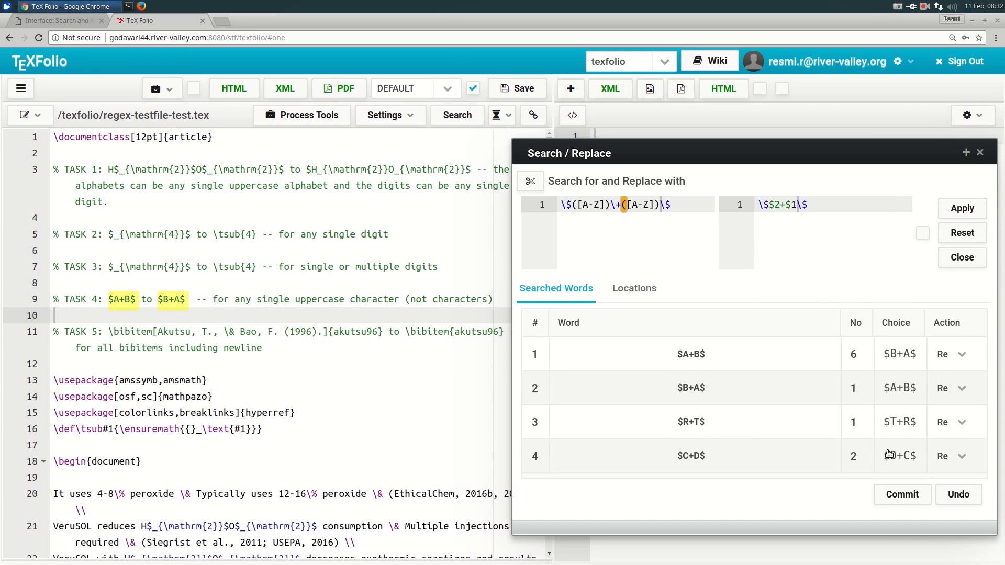
left_click(895, 495)
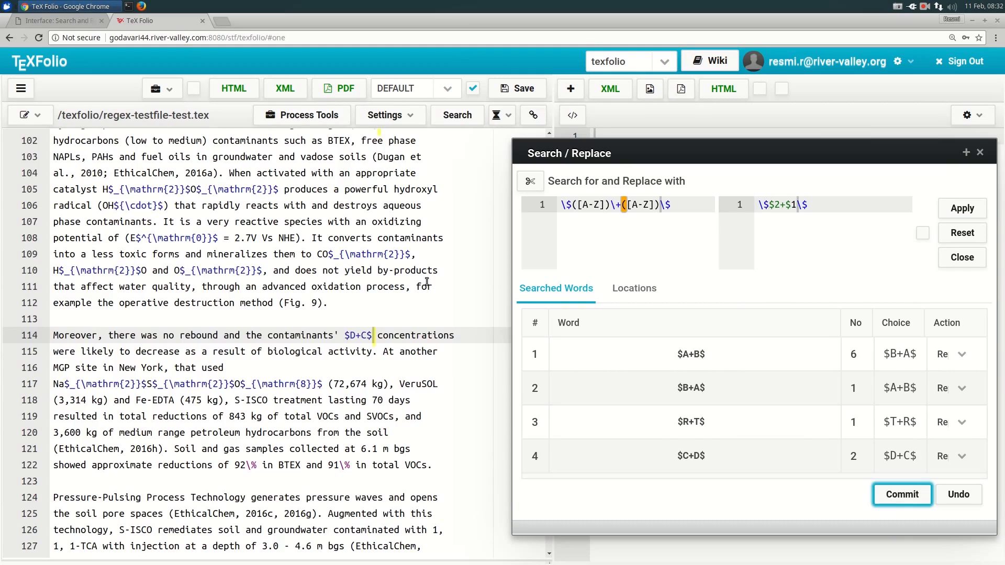
scroll(426, 280, "up", 6)
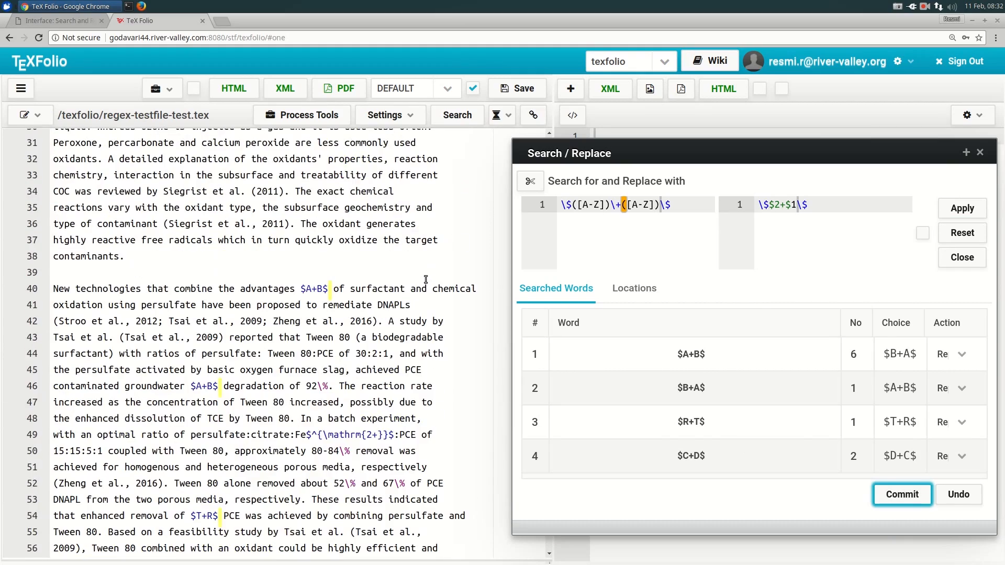